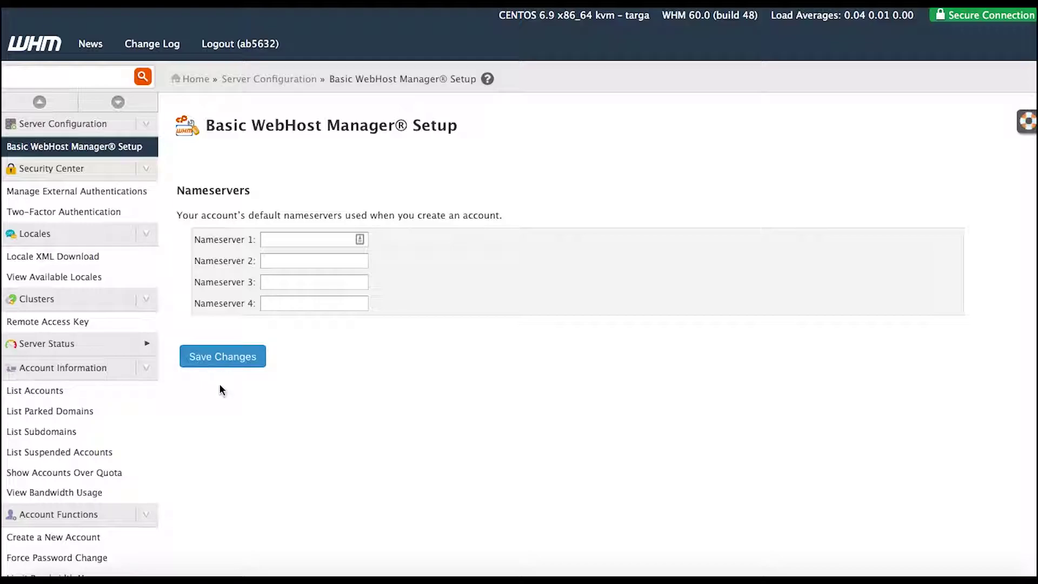
- Open the WHM List Accounts page showing all 7 hosting accounts
click(60, 396)
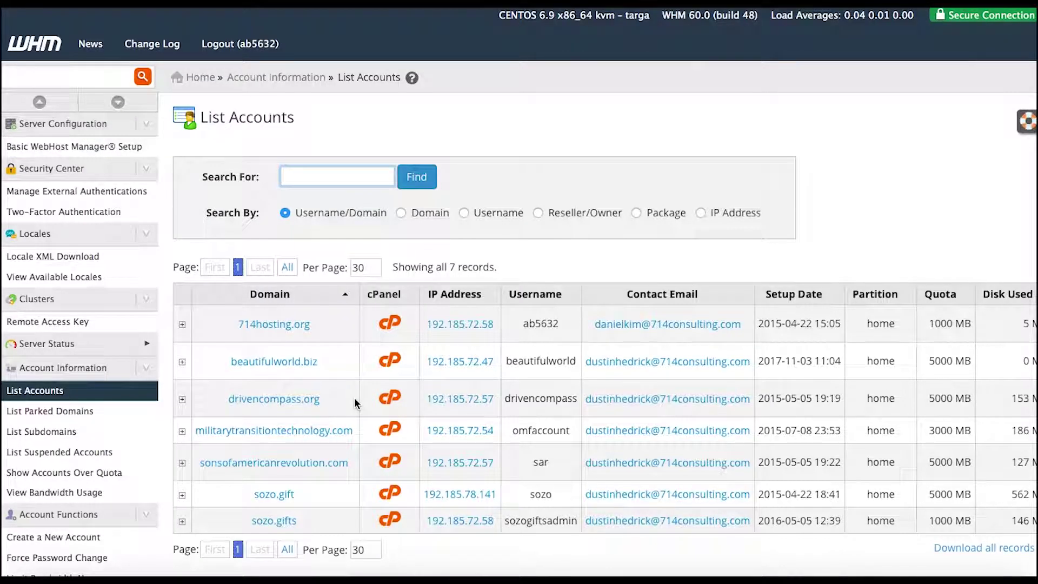
- Open the cPanel dashboard for the beautifulworld.biz account from the accounts list
scroll(357, 403, down, 1)
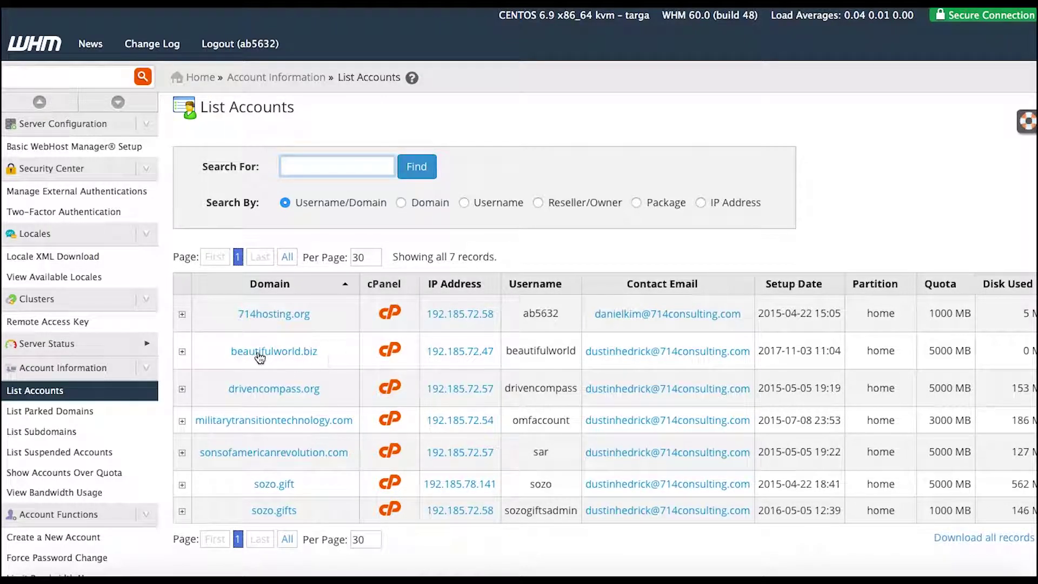
click(392, 352)
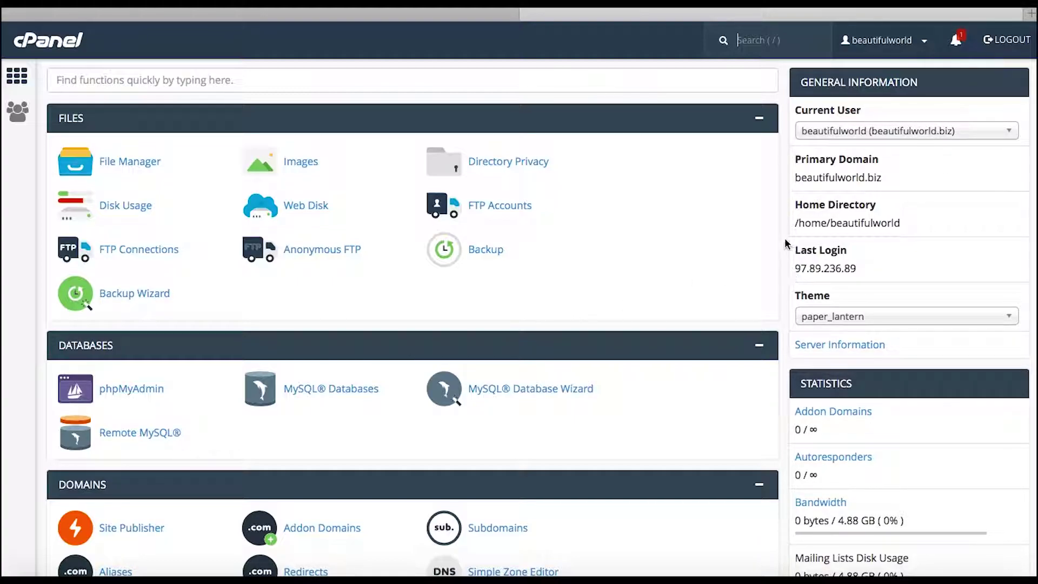
- Browse the beautifulworld.biz cPanel tool sections, then return to the top of the dashboard
scroll(765, 361, down, 3)
scroll(766, 362, down, 12)
scroll(767, 368, down, 5)
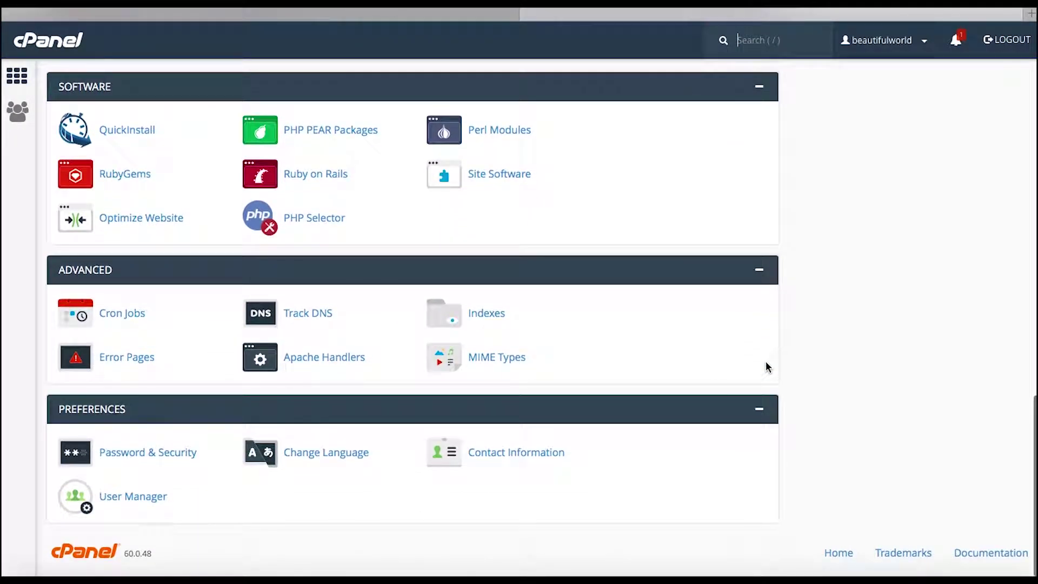
key(Home)
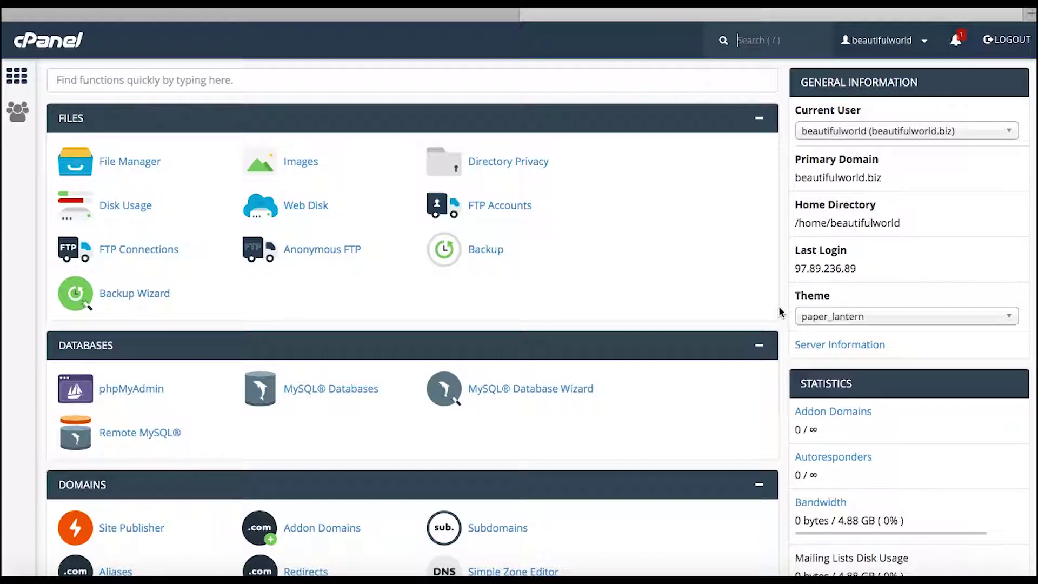
scroll(779, 311, down, 1)
scroll(779, 311, up, 1)
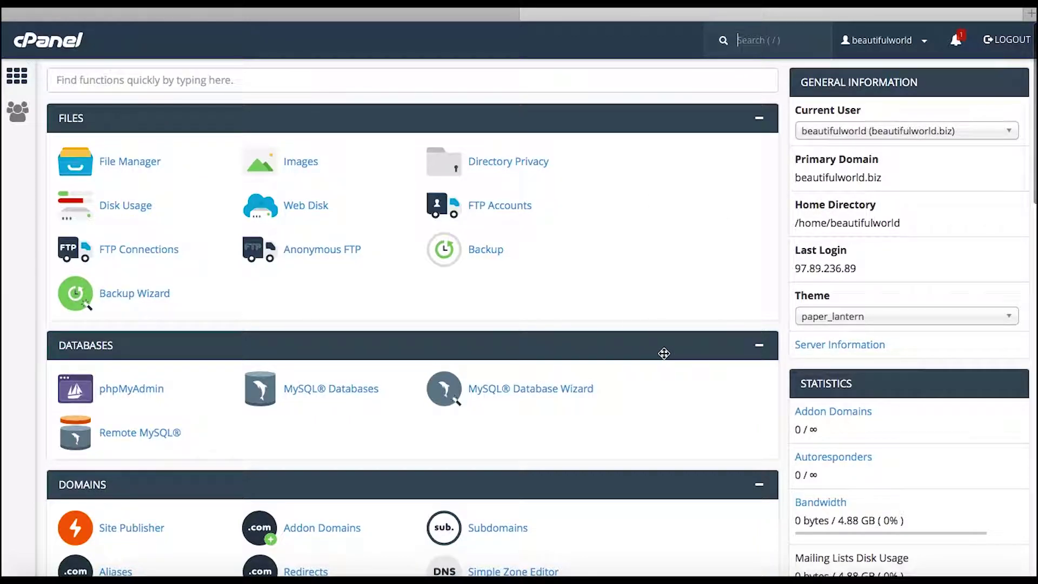
scroll(664, 353, down, 5)
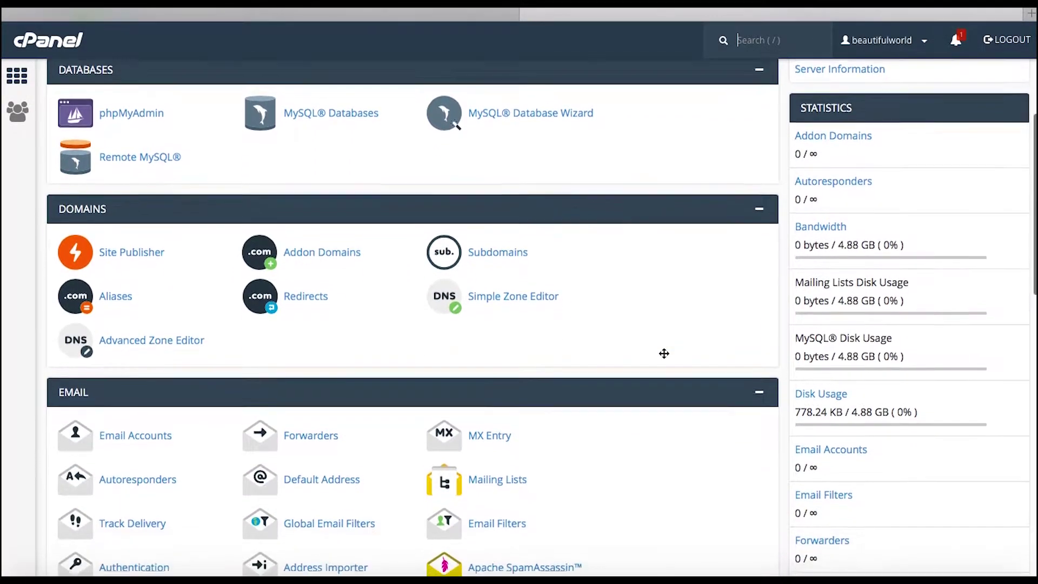
scroll(662, 351, down, 1)
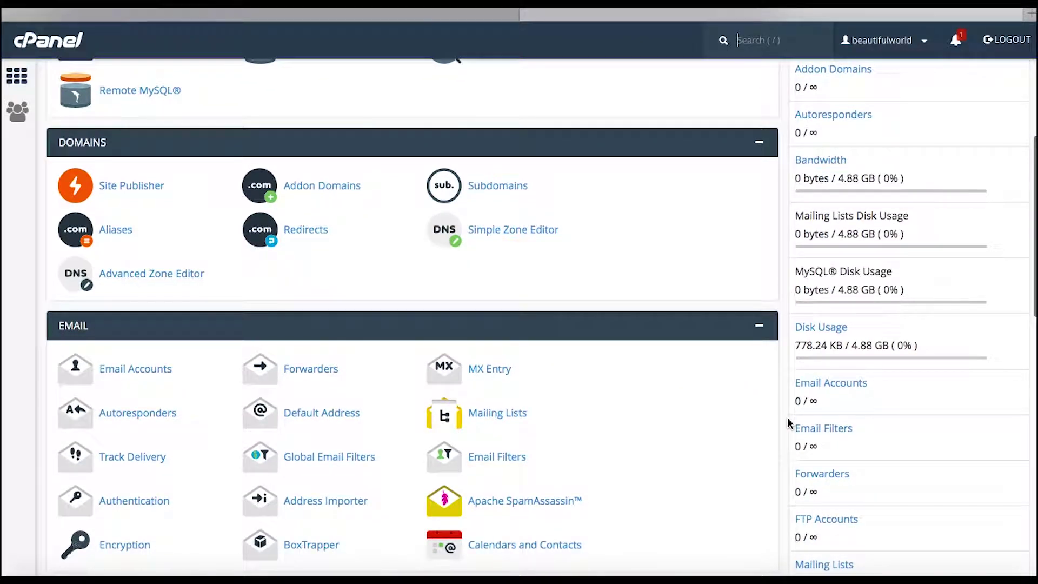
scroll(787, 418, down, 3)
scroll(787, 423, down, 1)
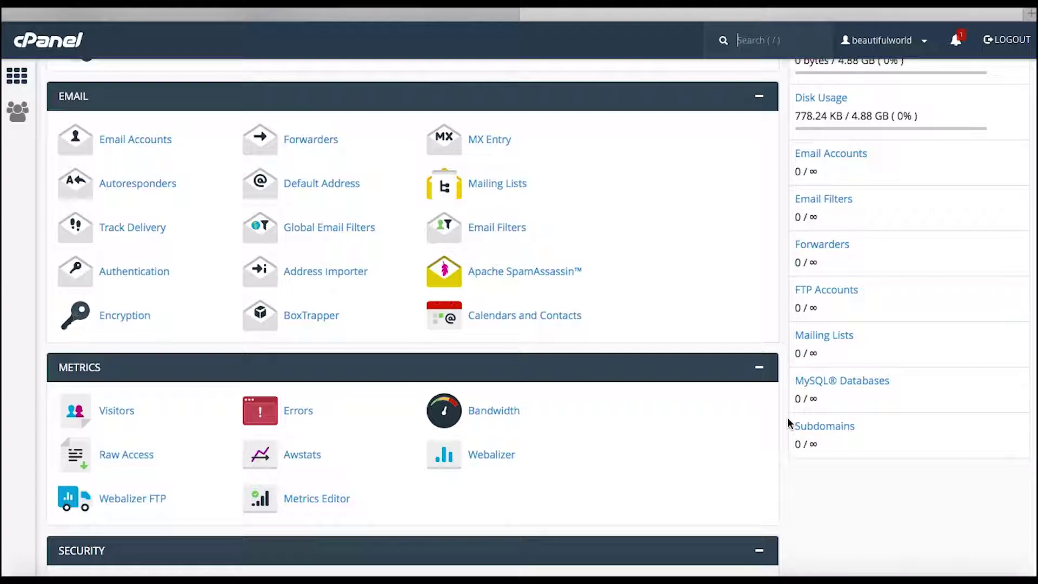
key(slash)
scroll(788, 418, down, 5)
scroll(788, 419, down, 7)
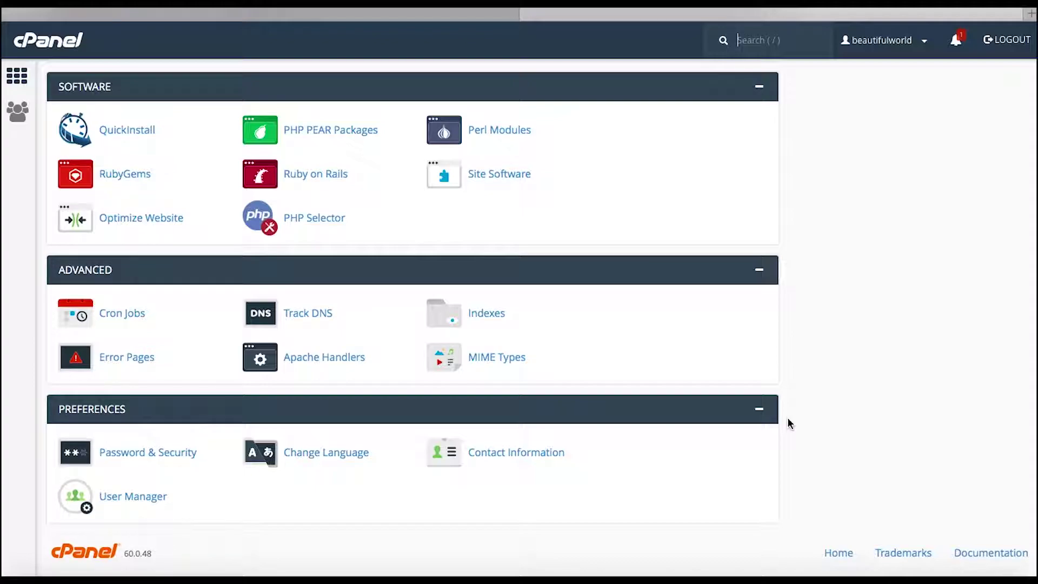
scroll(788, 419, up, 1)
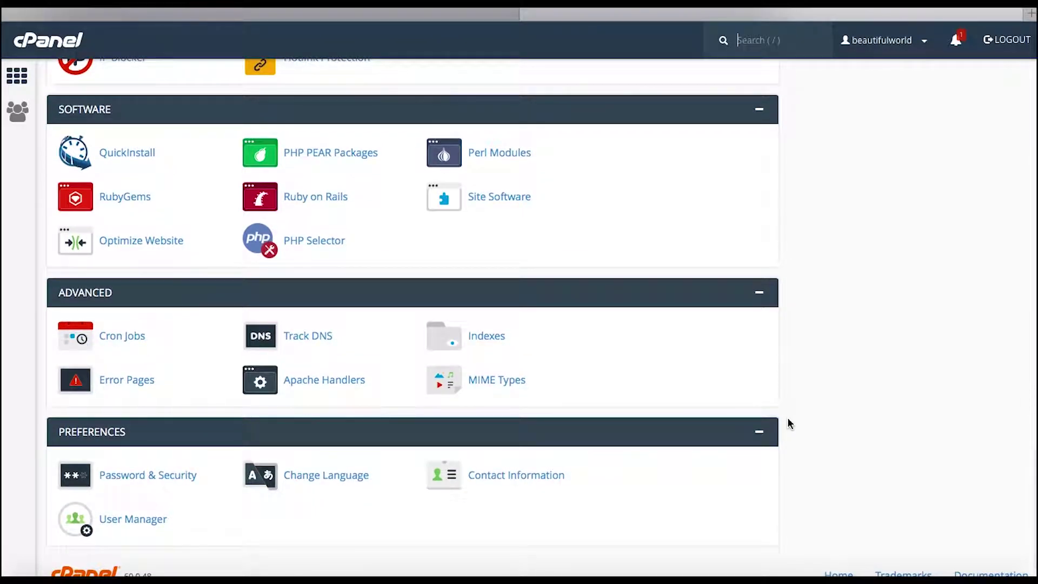
scroll(789, 423, up, 1)
scroll(788, 423, up, 2)
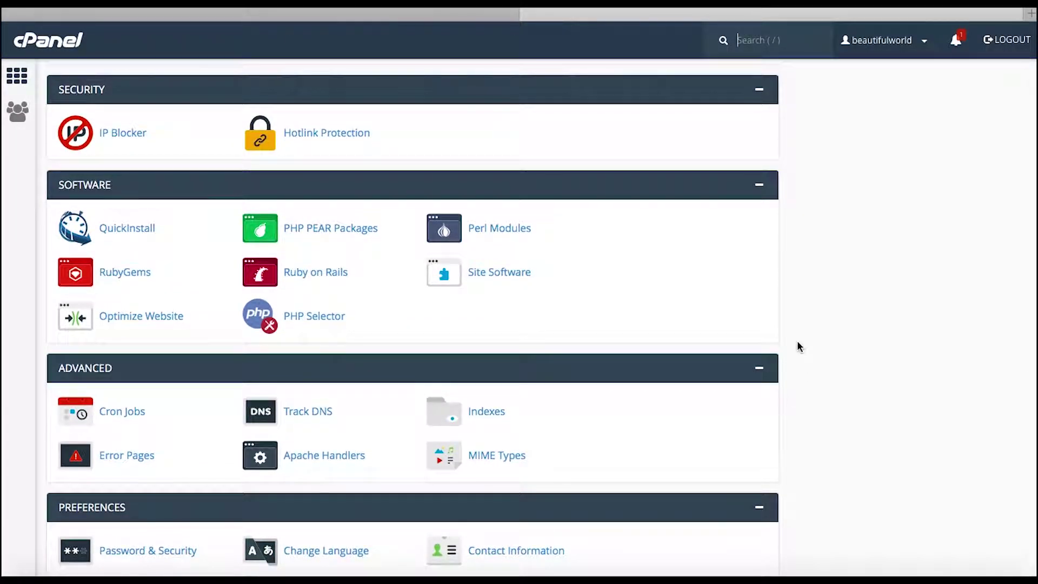
scroll(797, 341, up, 15)
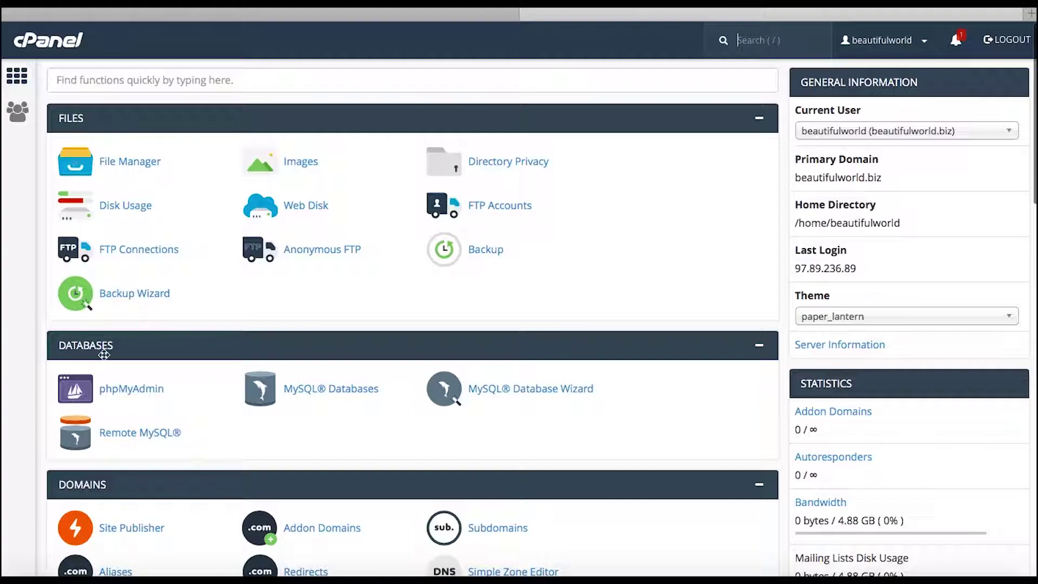
scroll(99, 459, down, 5)
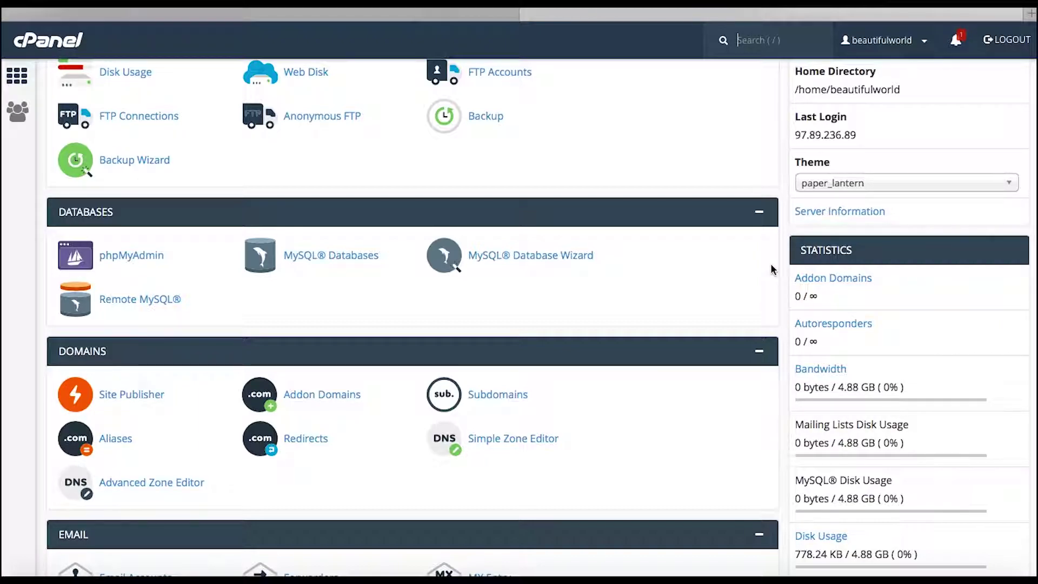
scroll(774, 269, down, 2)
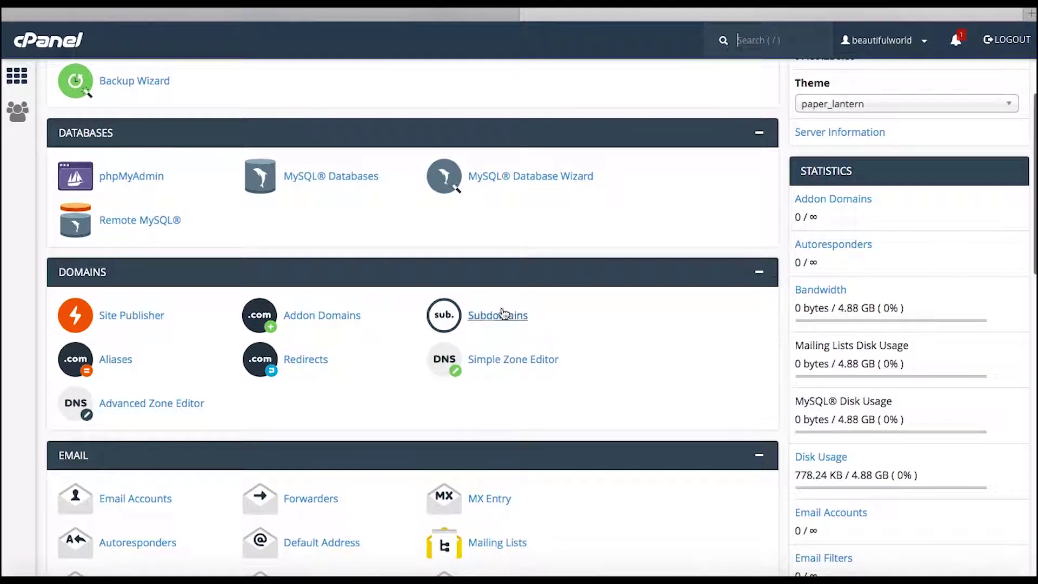
scroll(631, 347, down, 3)
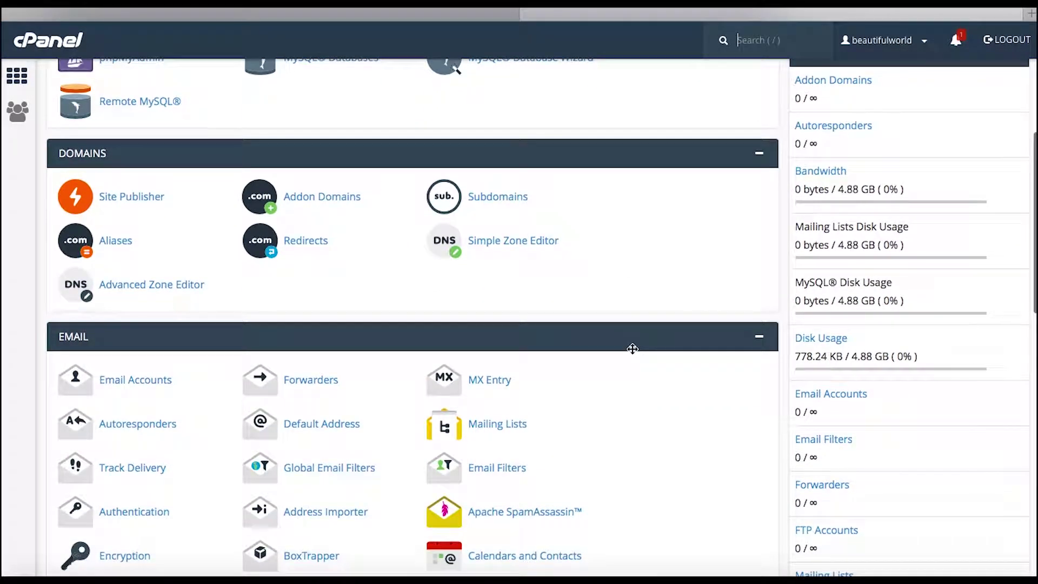
scroll(544, 304, down, 2)
scroll(544, 304, down, 1)
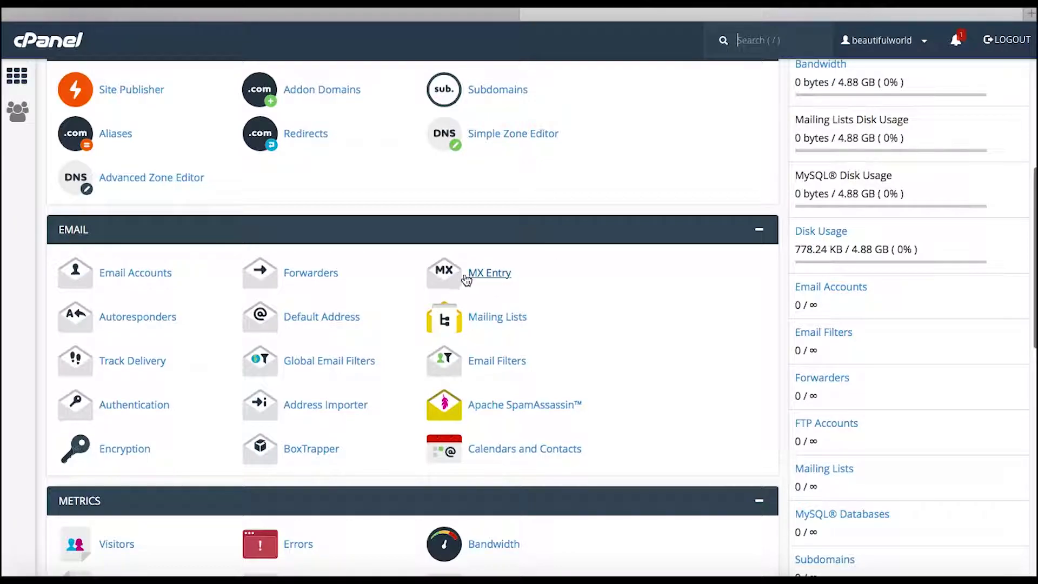
scroll(478, 279, up, 1)
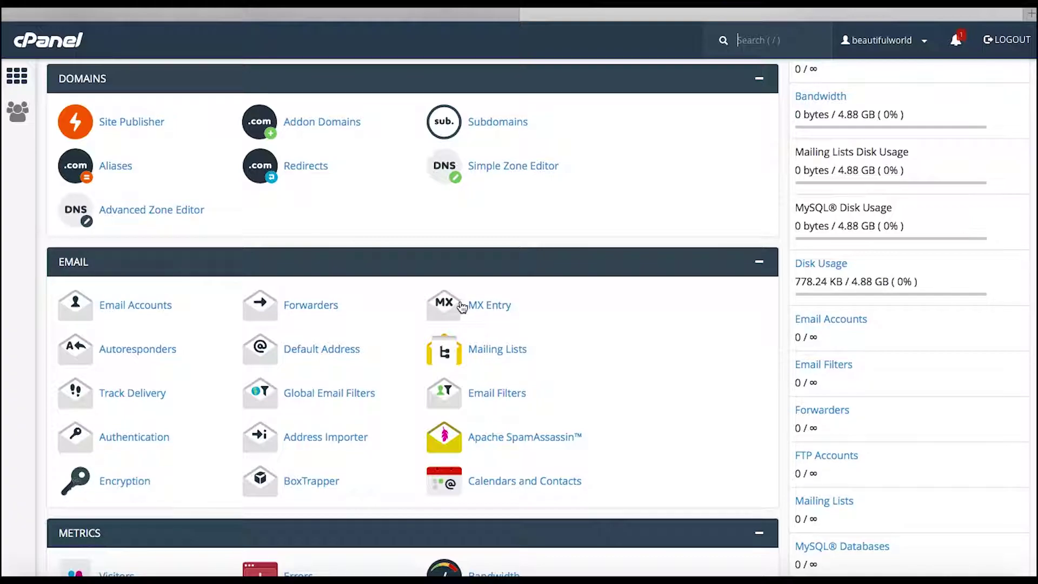
- Scroll to the Software section and launch QuickInstall
scroll(448, 298, down, 1)
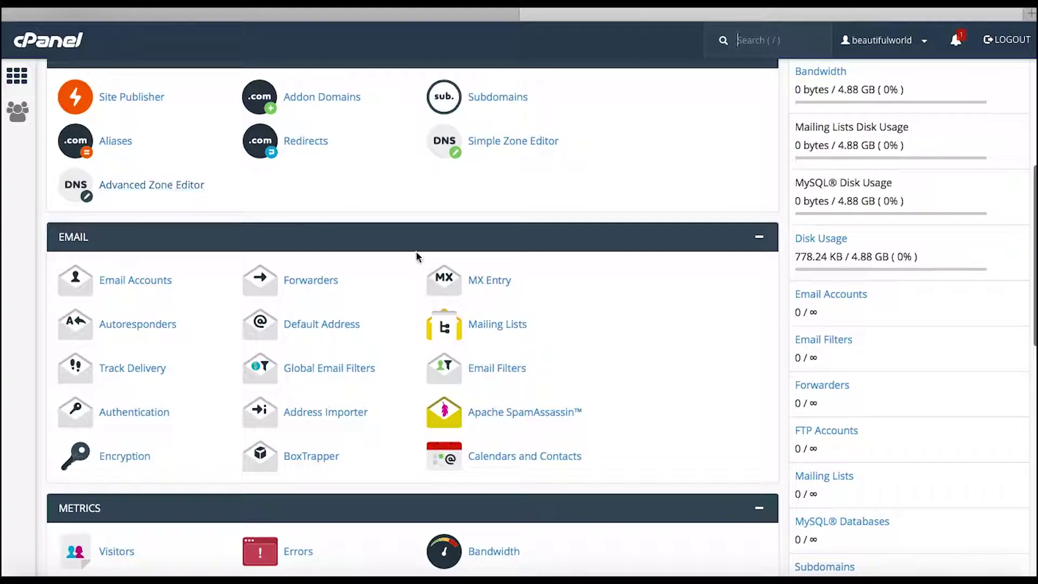
scroll(490, 273, down, 2)
scroll(490, 273, down, 5)
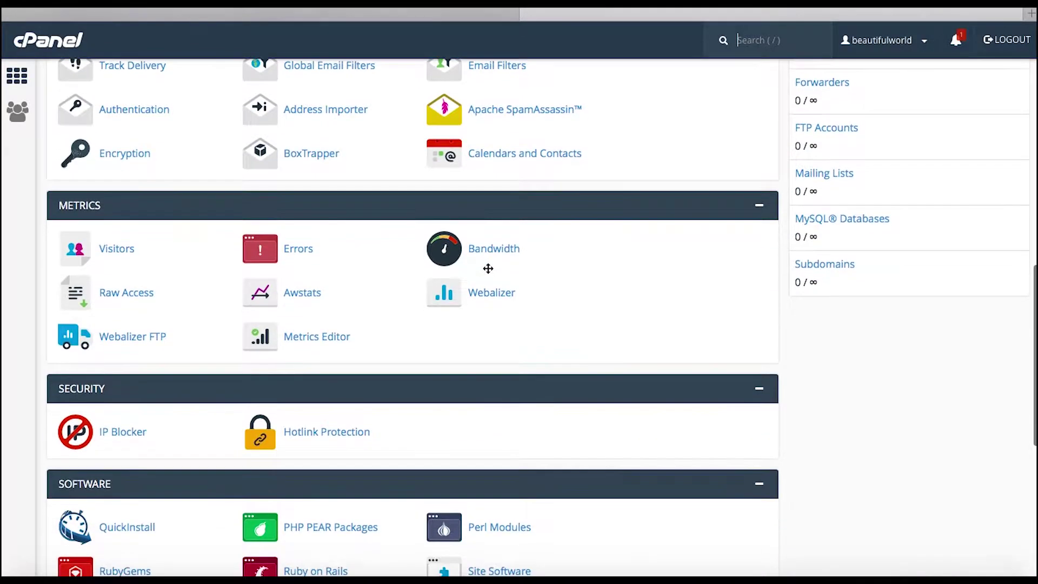
scroll(430, 322, down, 3)
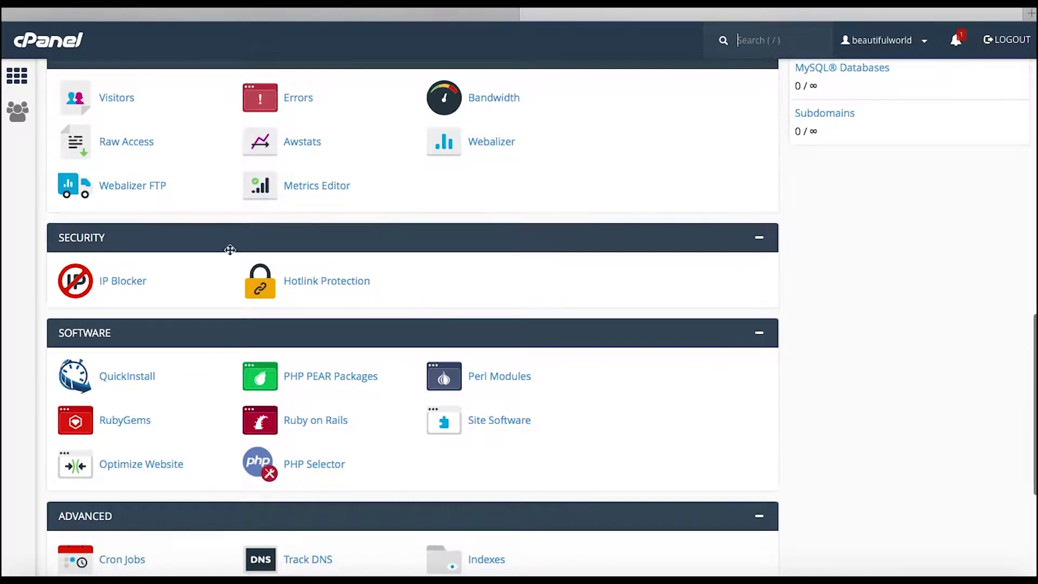
scroll(256, 301, down, 1)
scroll(257, 302, down, 3)
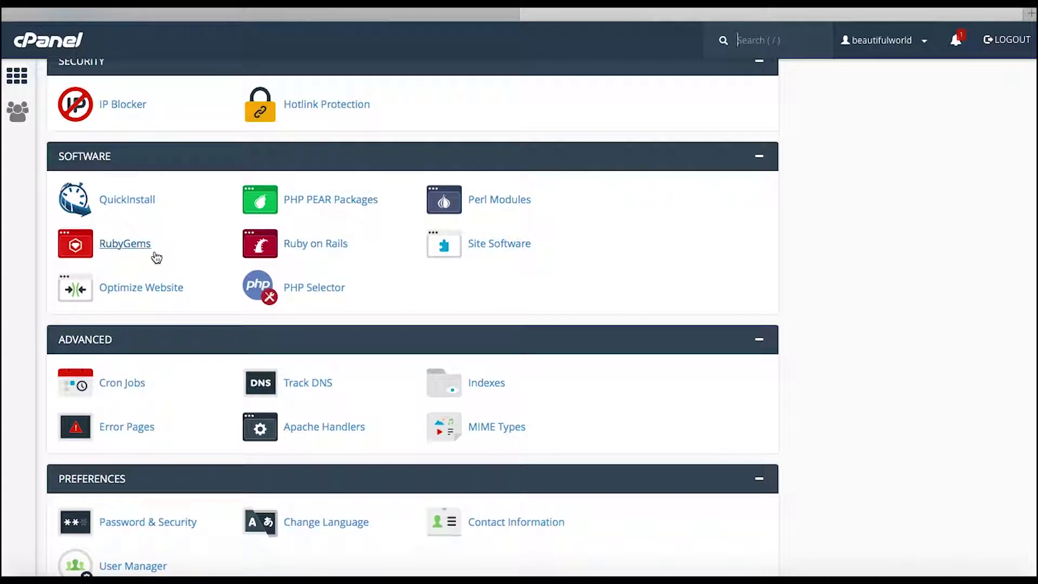
click(123, 208)
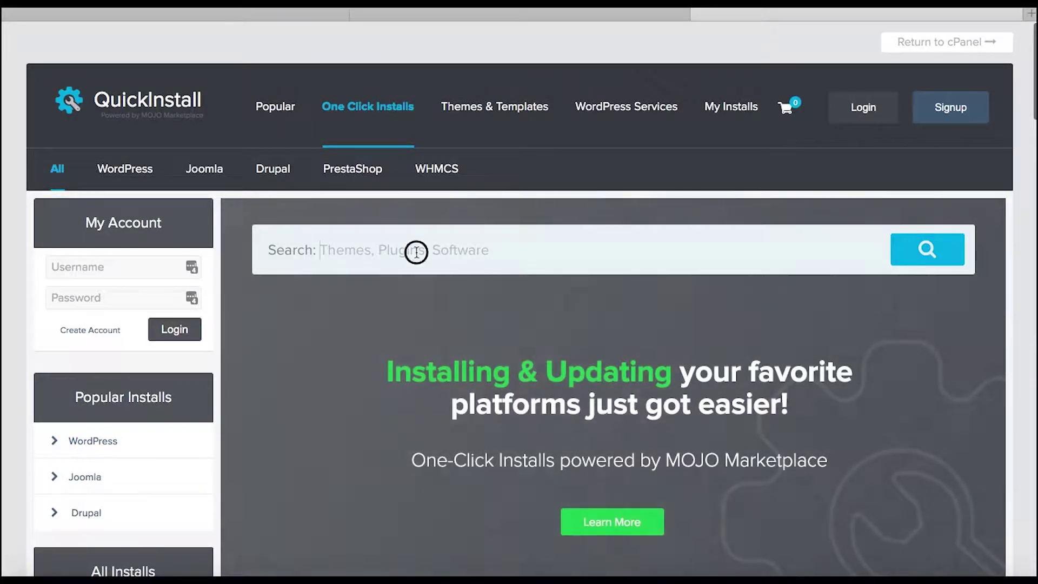
- Search QuickInstall for 'wordpress' and choose to install WordPress 4.8.1
click(414, 248)
text(wordpress)
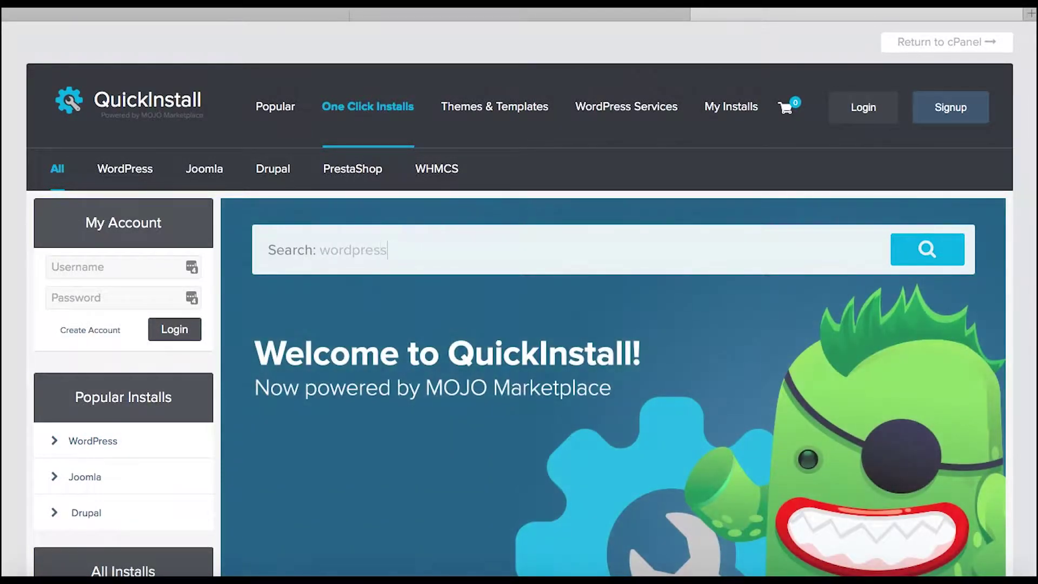
key(Return)
scroll(487, 368, down, 1)
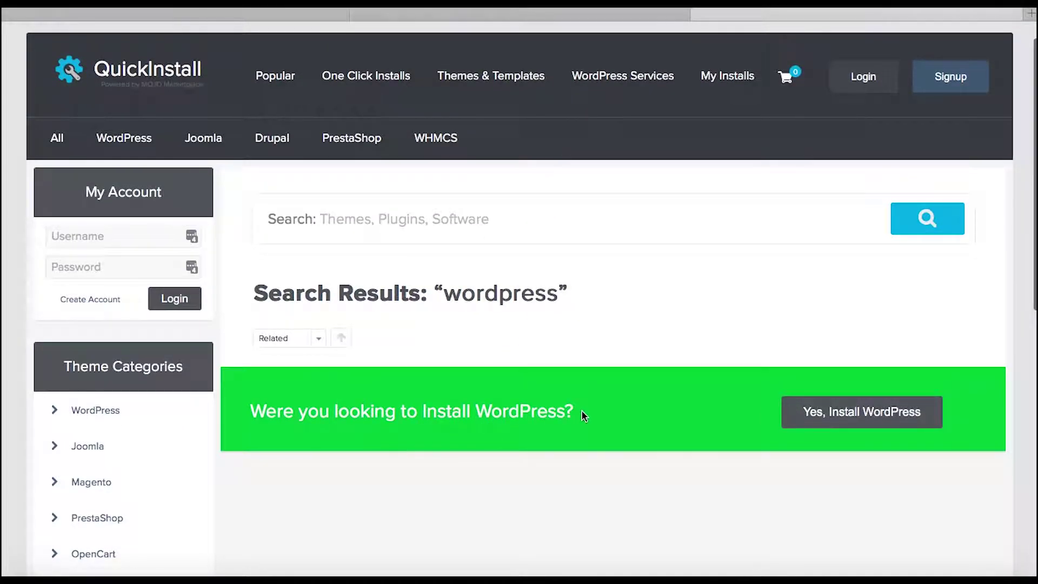
click(856, 419)
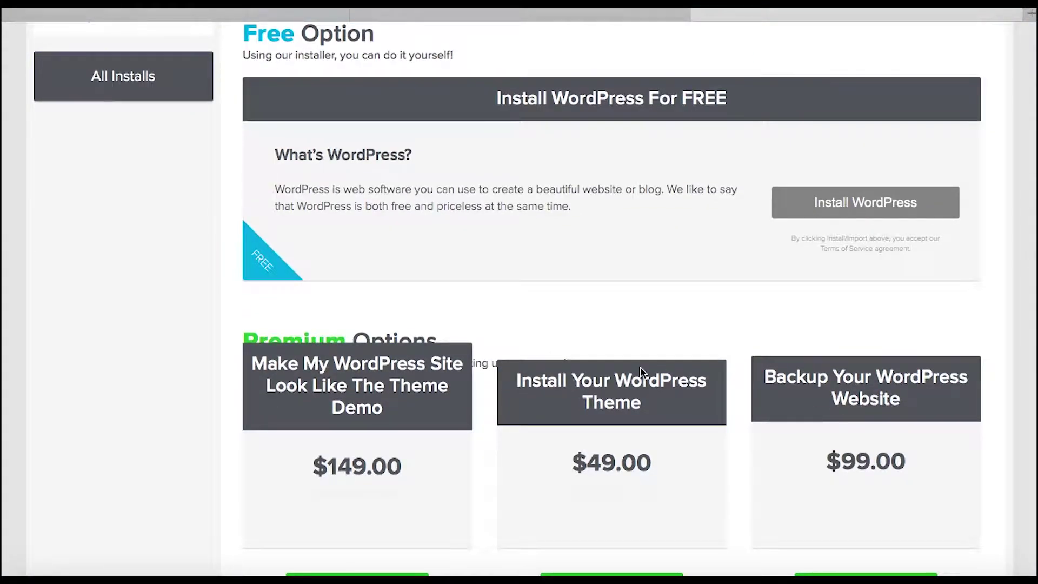
- Open the free WordPress install form and select beautifulworld.biz as the domain
scroll(723, 477, down, 3)
scroll(723, 477, up, 3)
scroll(723, 477, down, 1)
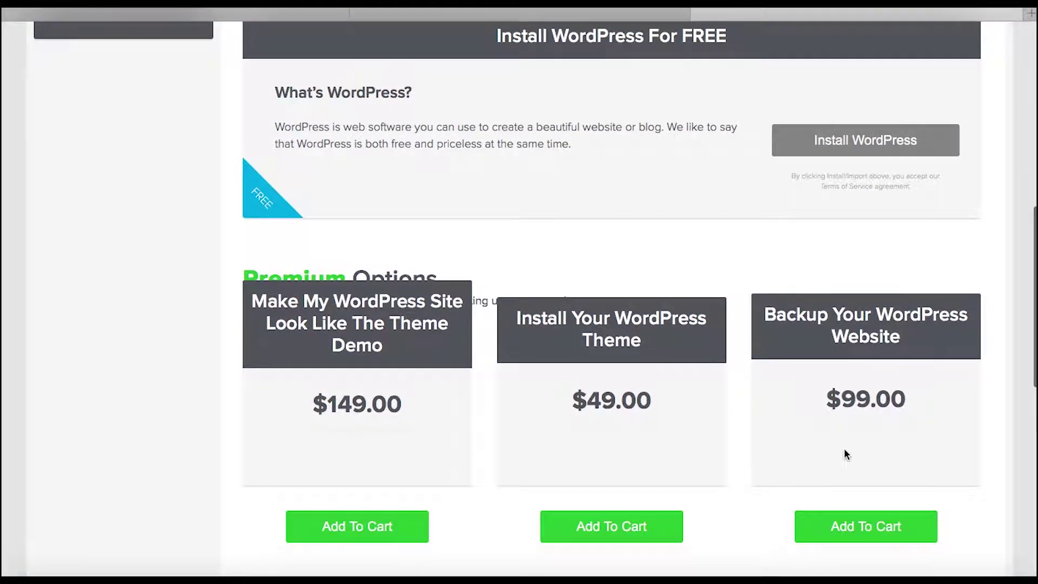
scroll(654, 189, up, 3)
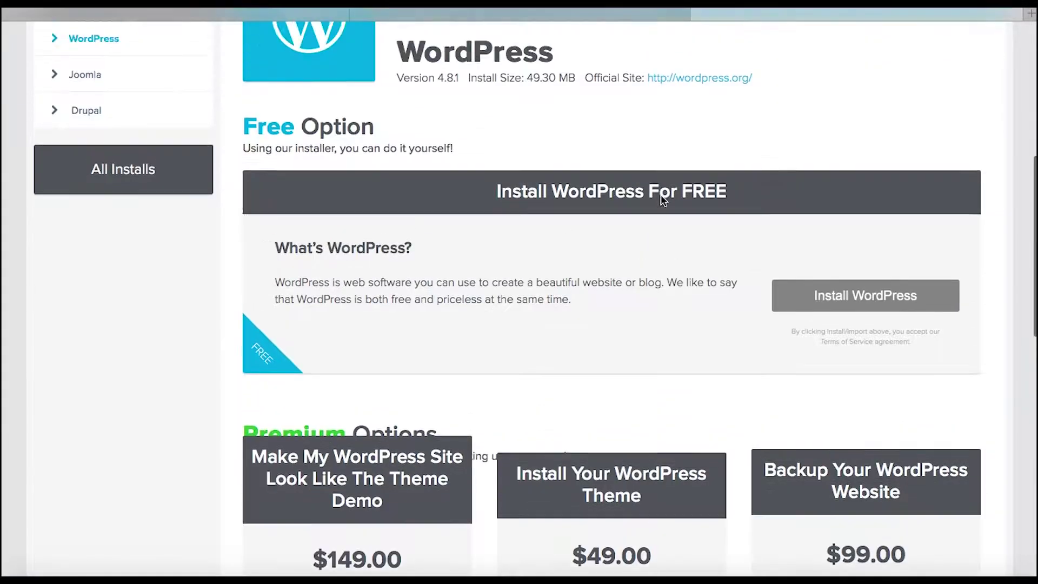
click(852, 325)
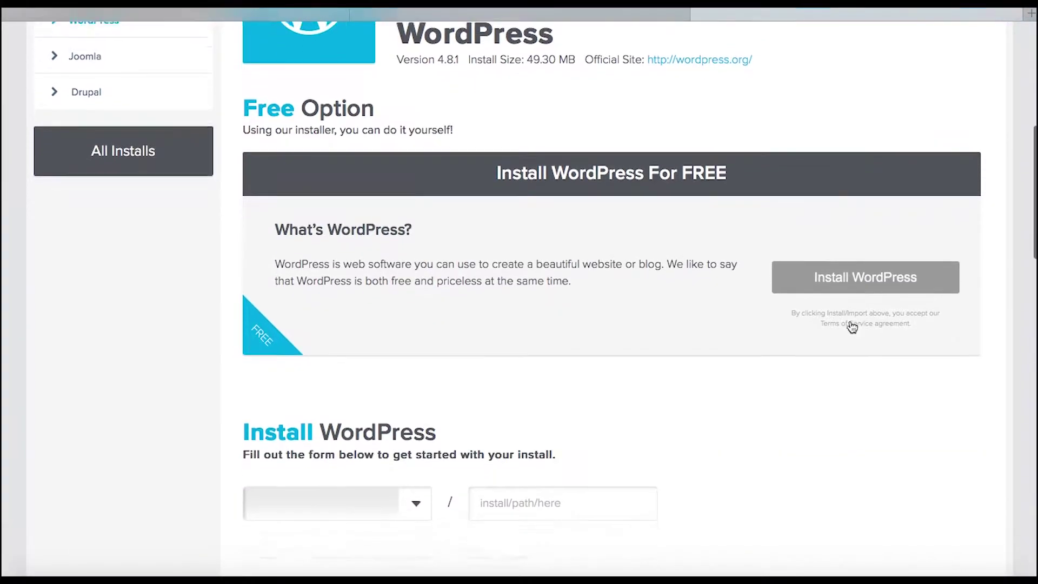
click(415, 209)
click(358, 223)
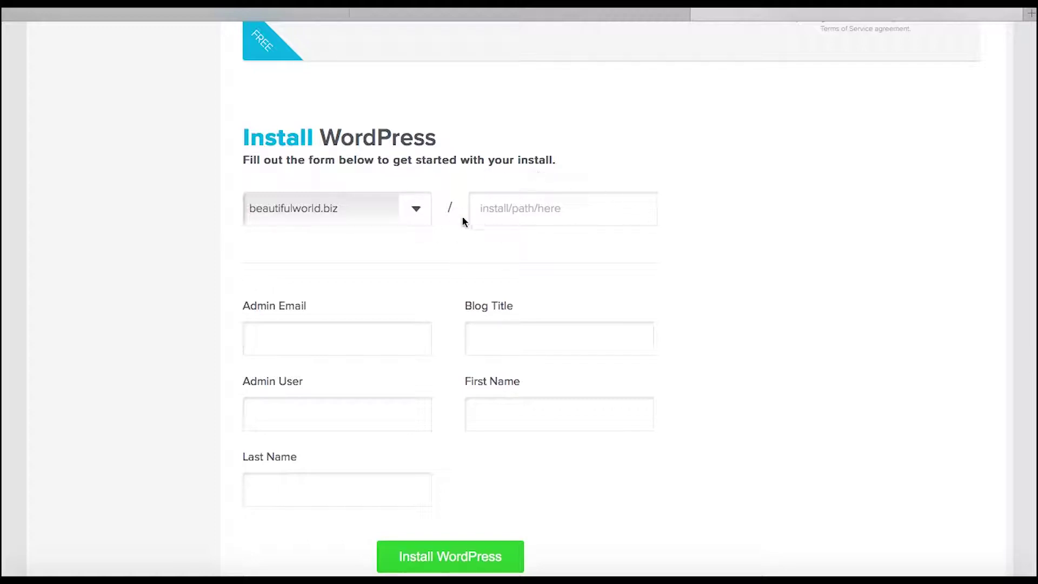
- Edit the install path field, leaving it blank so WordPress installs at the domain root
click(499, 212)
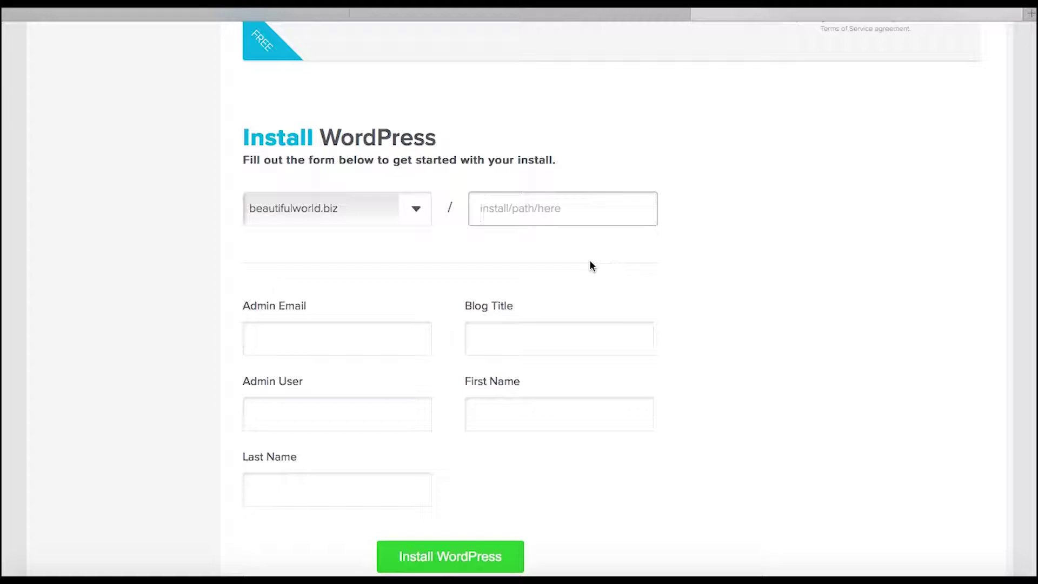
text(blog/)
key(BackSpace)
key(BackSpace)
key(BackSpace)
key(BackSpace)
key(BackSpace)
click(575, 174)
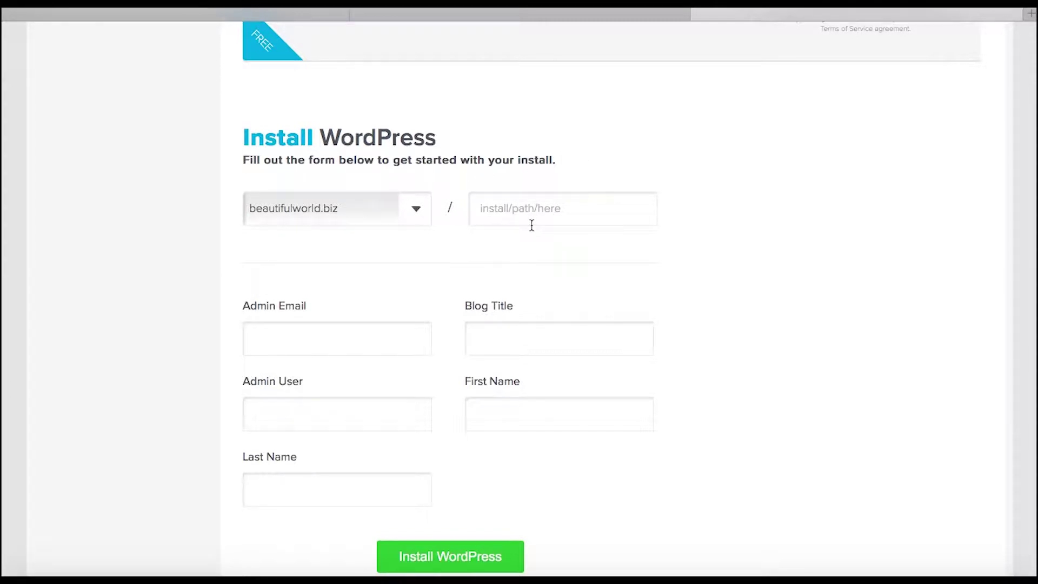
scroll(507, 342, down, 2)
- Enter the admin e-mail address and the blog title 'Beautiful World'
click(320, 239)
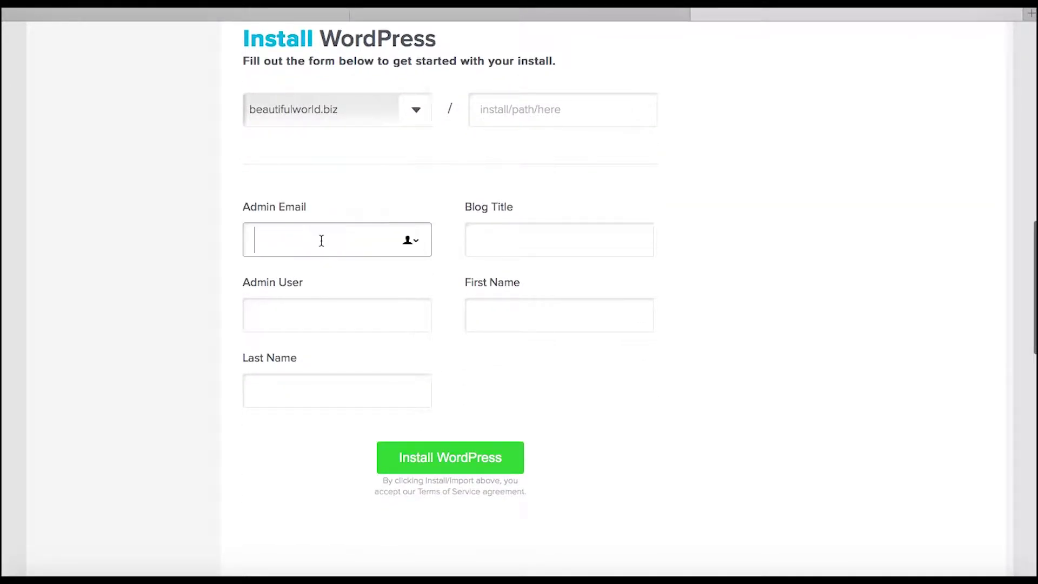
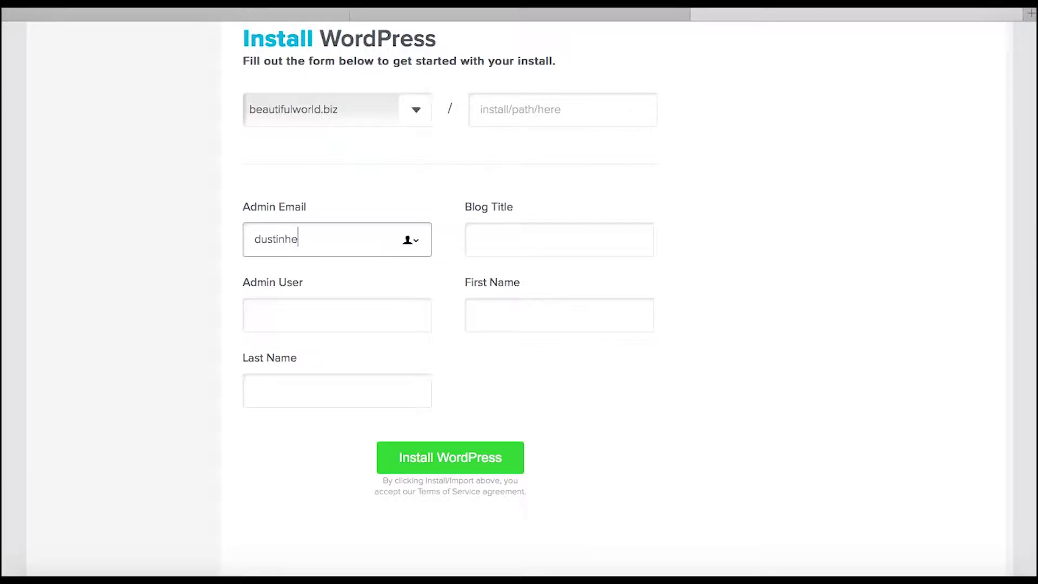
key(Tab)
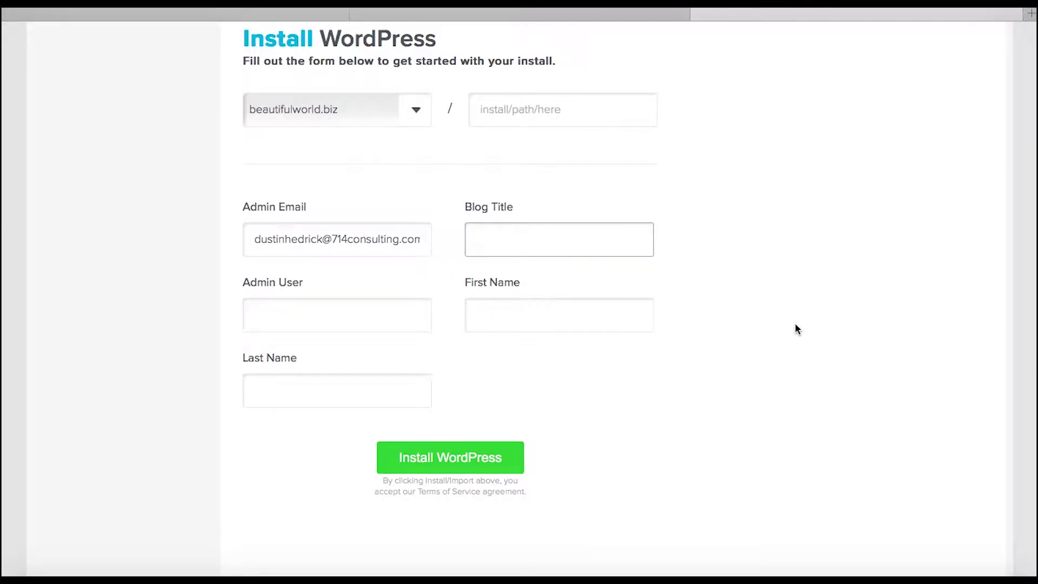
scroll(795, 322, down, 1)
text(Bea)
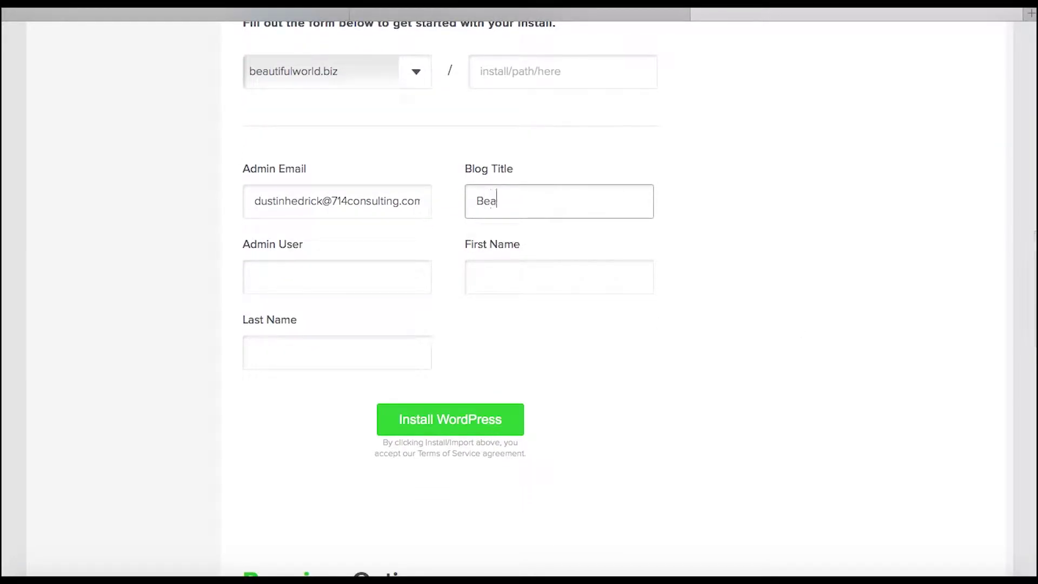
text(utiful World)
key(Tab)
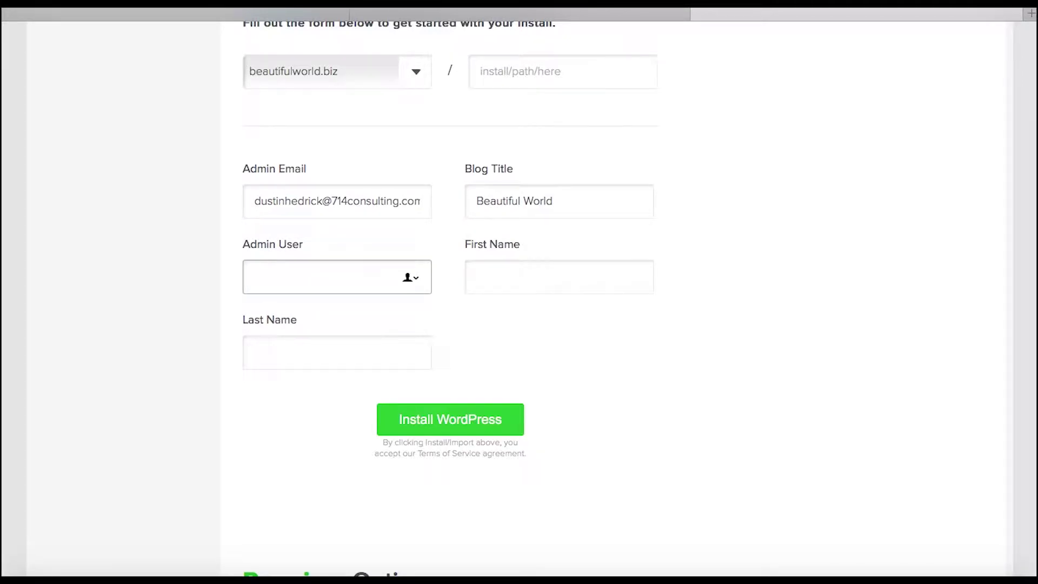
- Set the admin user to 'admin' and fill in the admin's first and last name
click(417, 279)
text(admin)
click(334, 230)
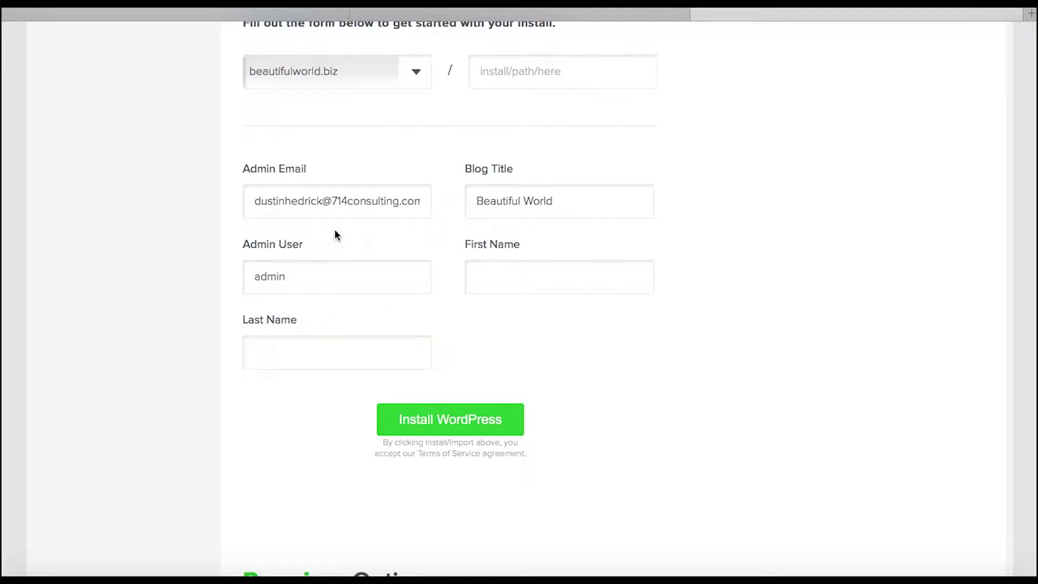
click(522, 277)
scroll(725, 377, down, 1)
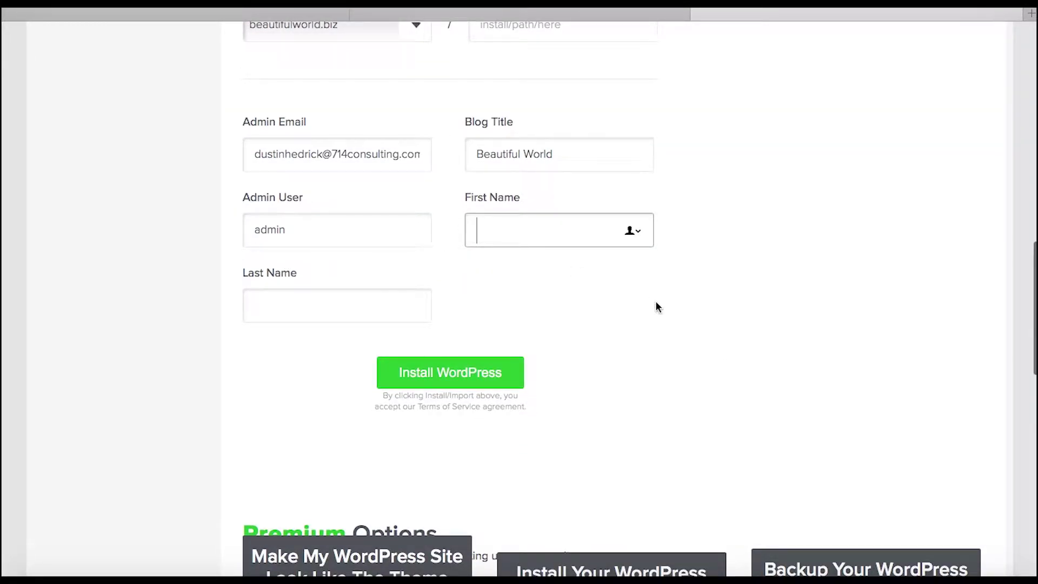
click(335, 305)
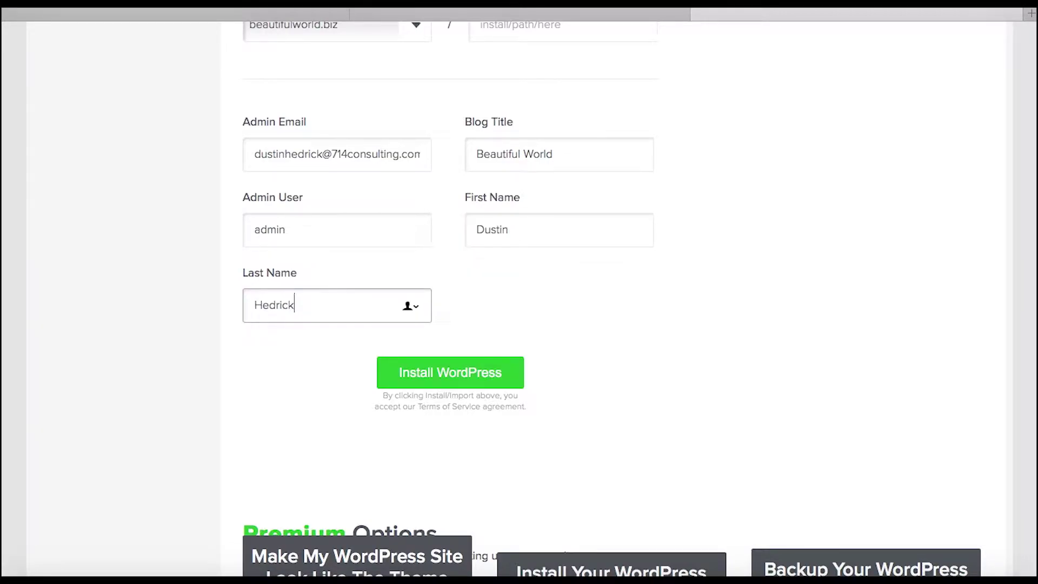
click(785, 302)
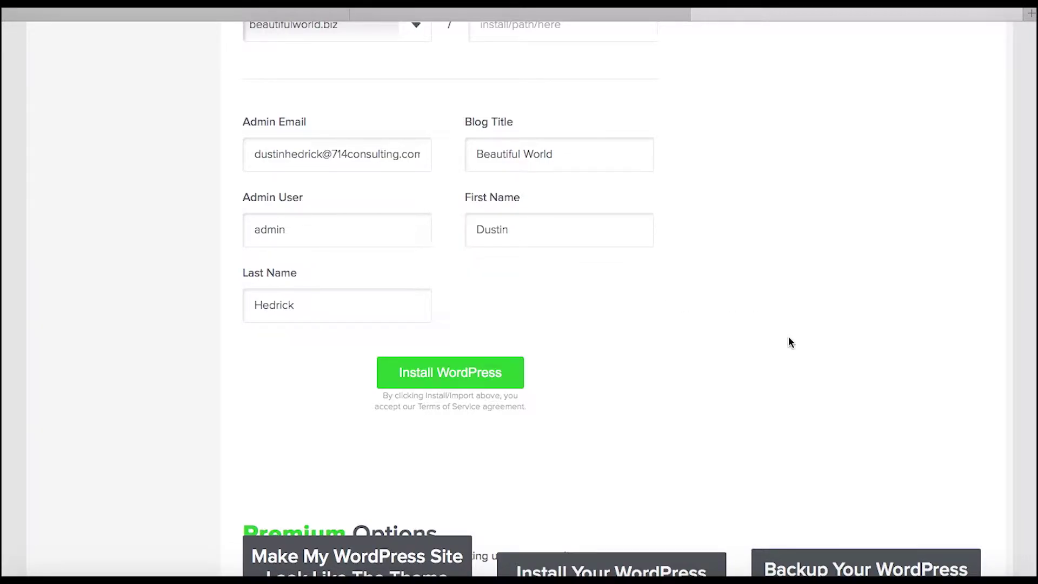
scroll(804, 344, down, 1)
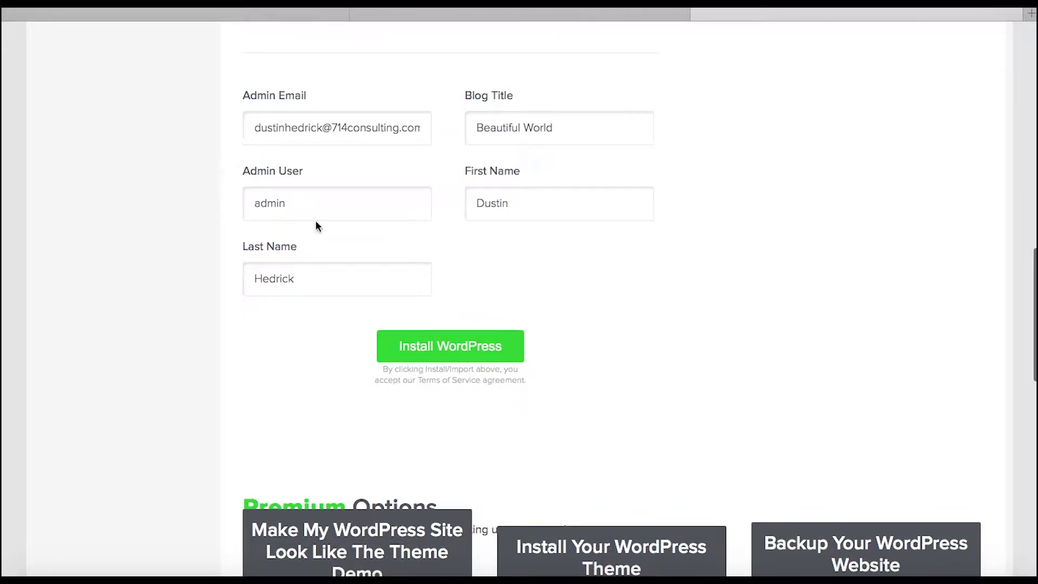
- Review the admin user name entry and submit the form to install WordPress
click(298, 203)
drag(301, 202, 250, 208)
click(295, 205)
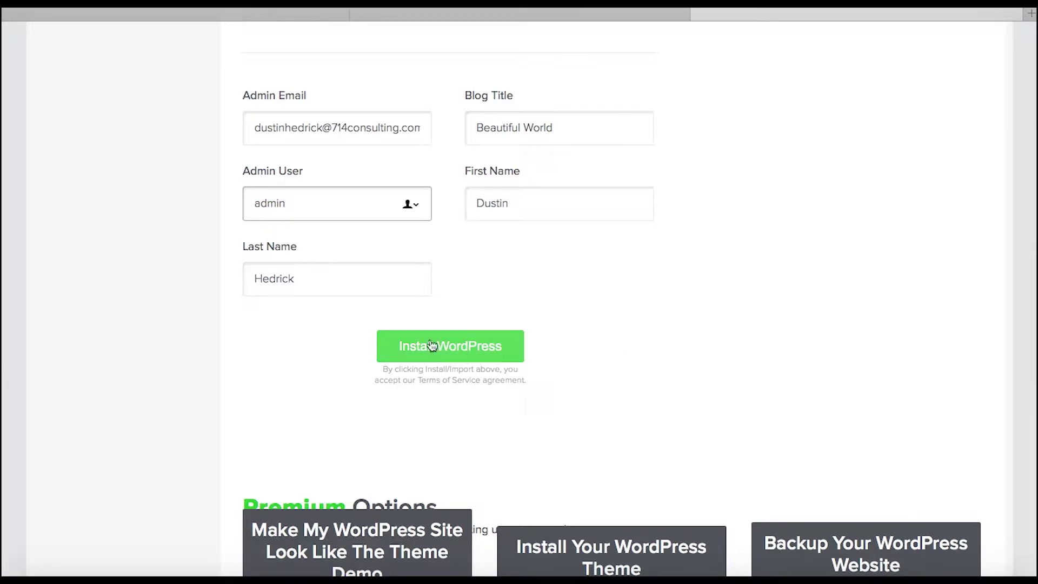
click(455, 358)
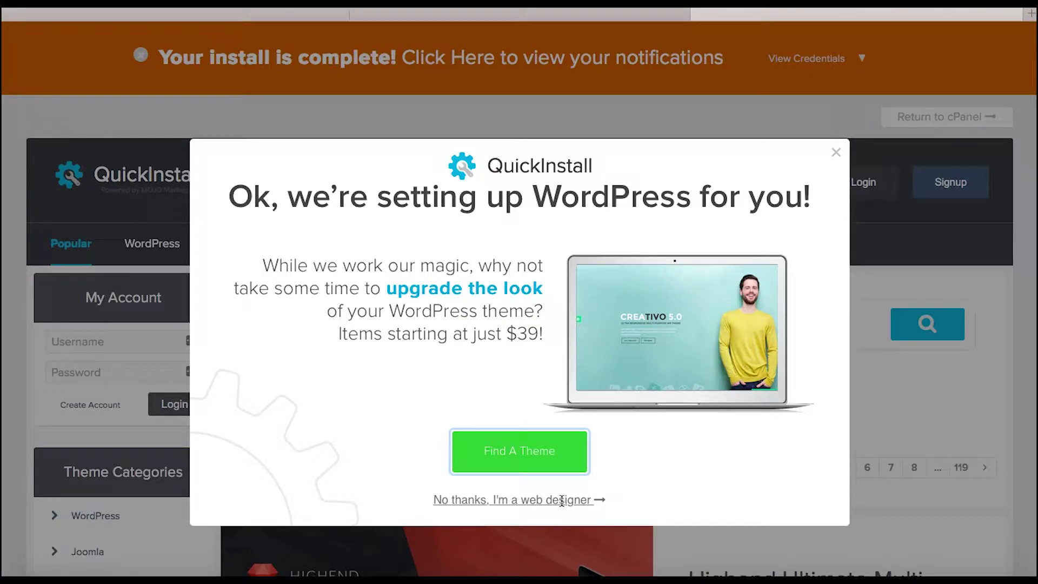
- Decline the theme offer with 'No thanks, I'm a web designer'
click(561, 500)
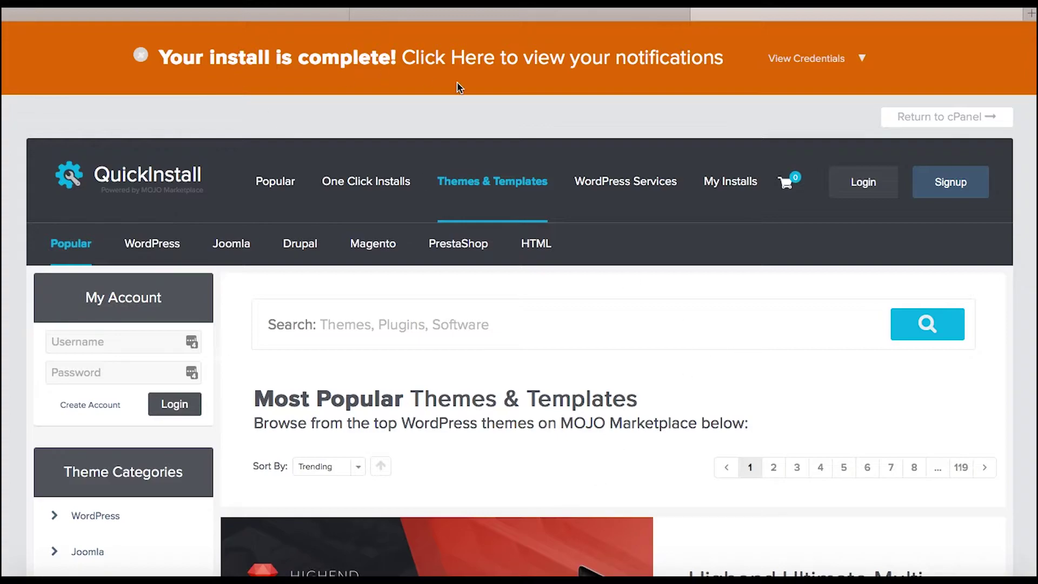
click(847, 61)
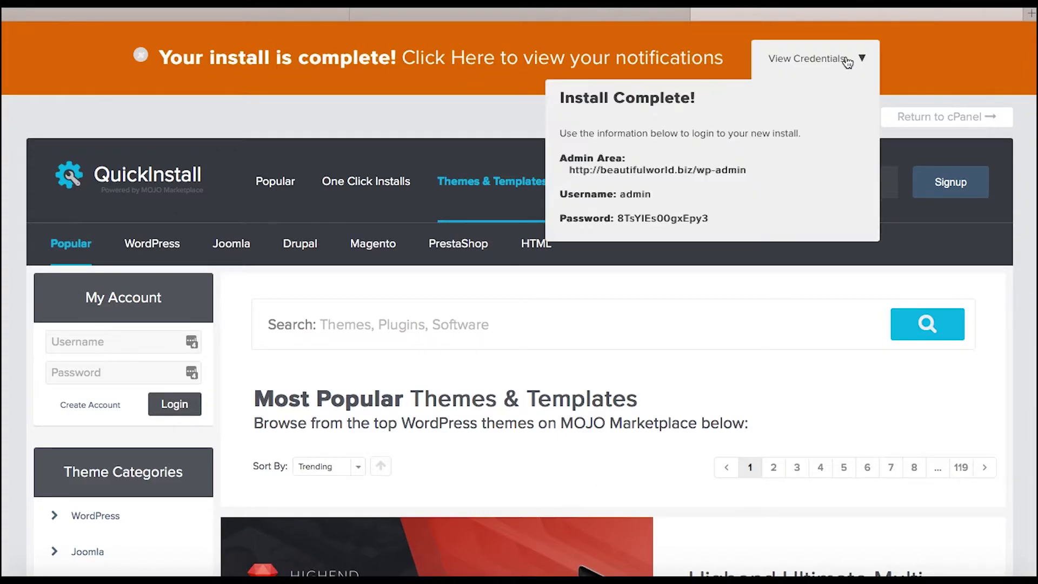
drag(718, 216, 553, 147)
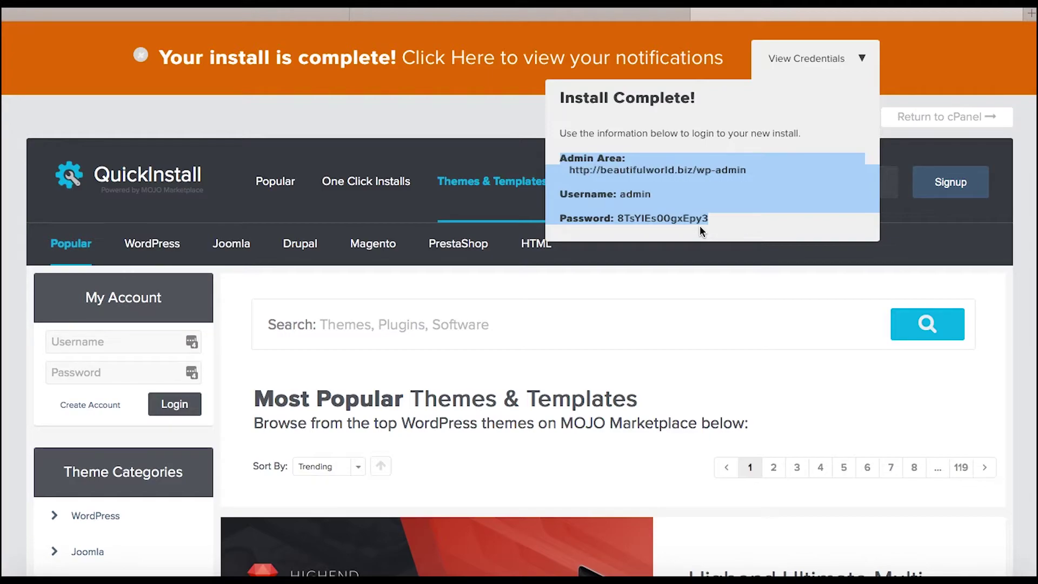
click(722, 217)
drag(720, 216, 552, 154)
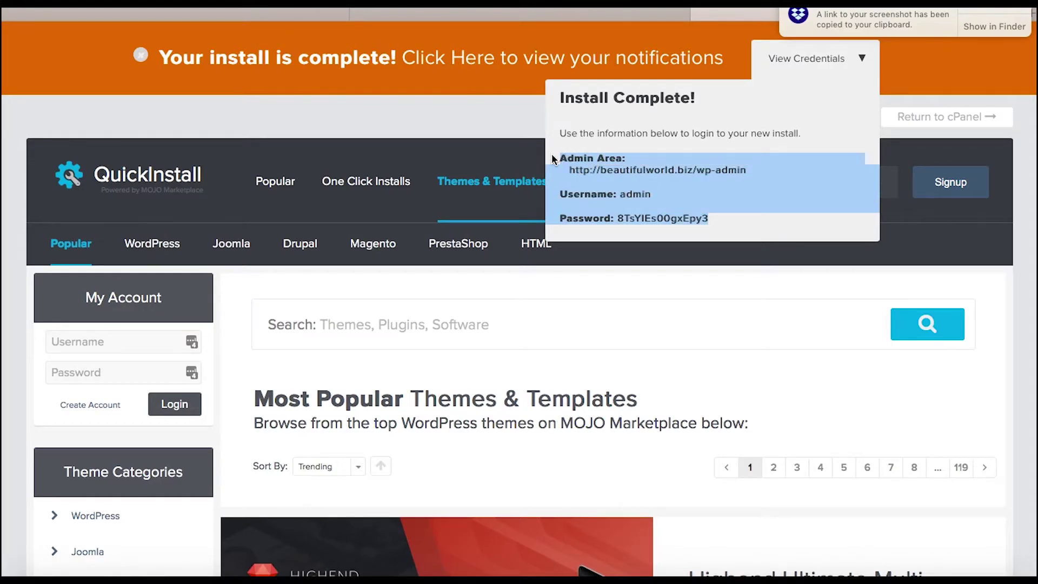
click(508, 115)
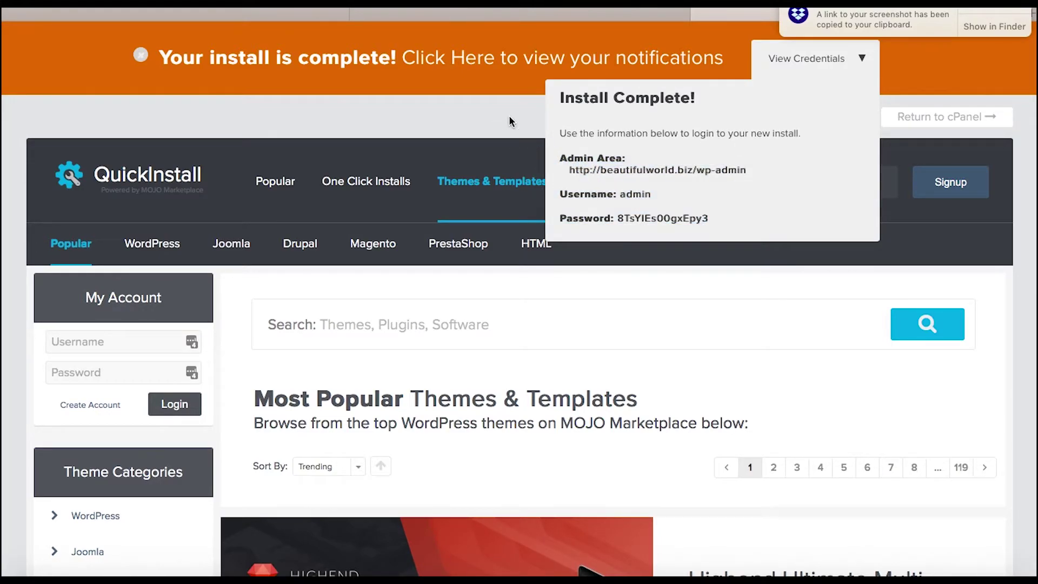
click(861, 60)
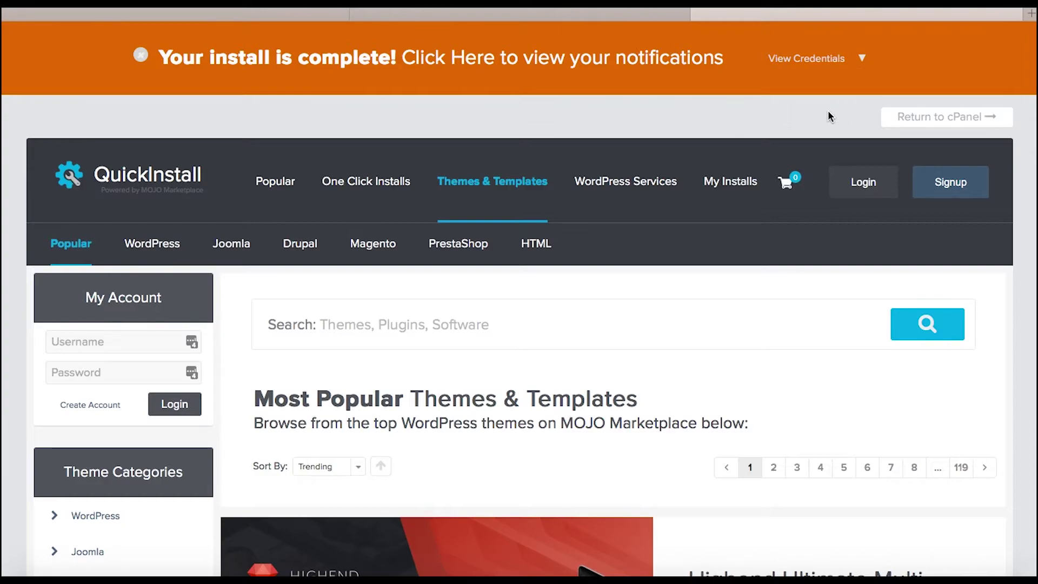